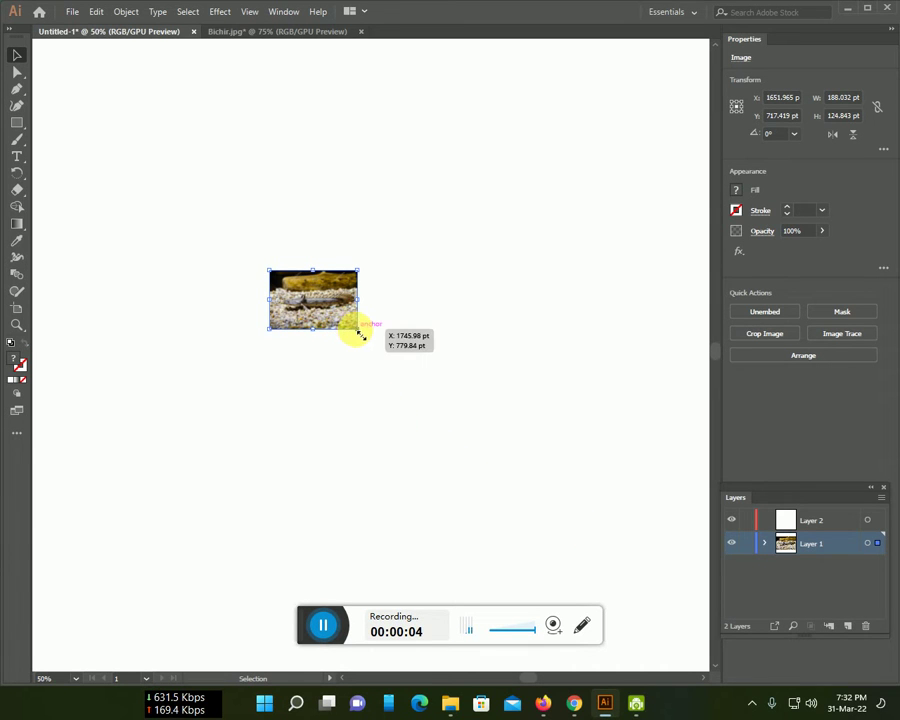
# Scale the fish photo up to 994.569 × 413.401 pt and move it up and left.
pyautogui.moveTo(358, 333); pyautogui.dragTo(643, 575)
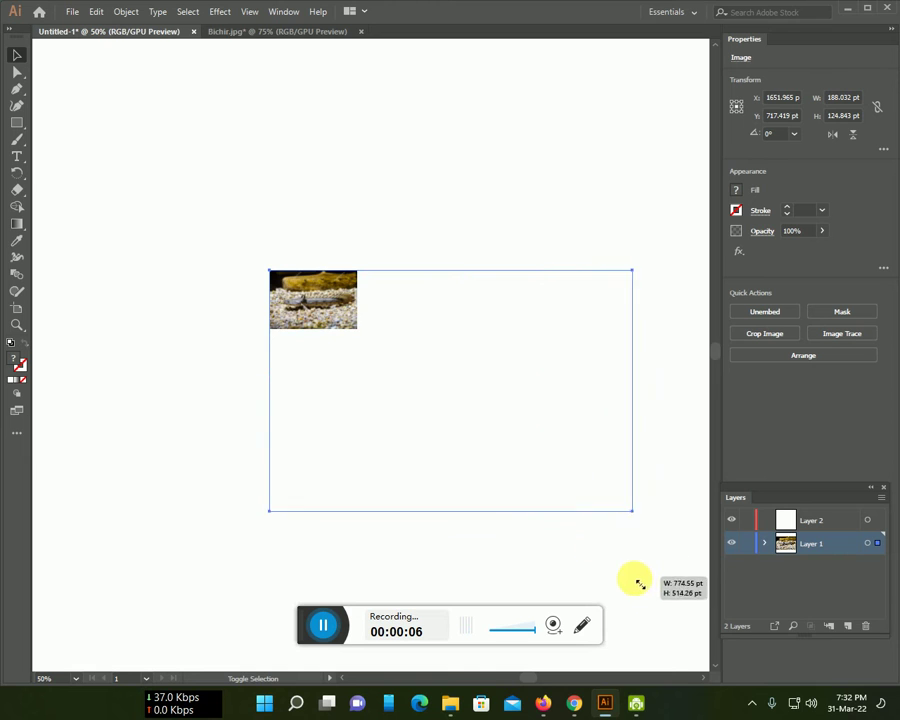
pyautogui.moveTo(505, 437); pyautogui.dragTo(460, 410)
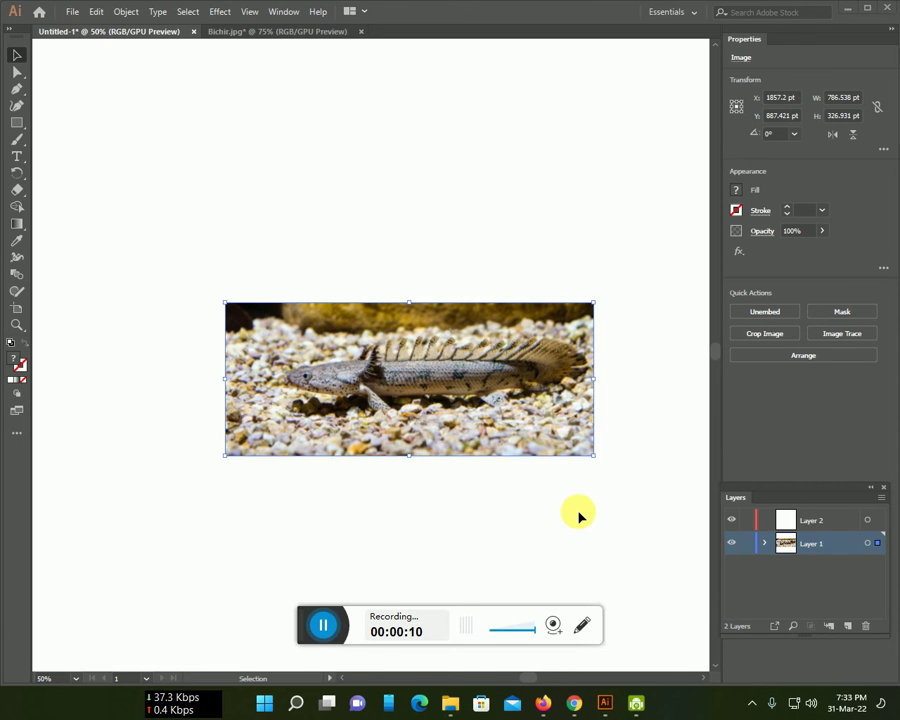
pyautogui.click(594, 458)
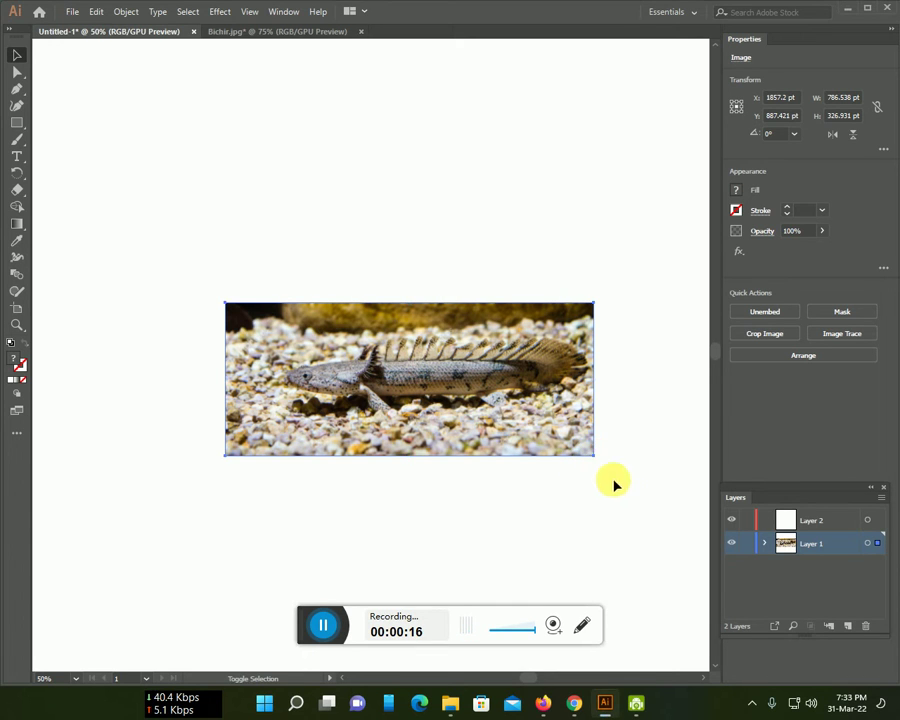
pyautogui.click(594, 458)
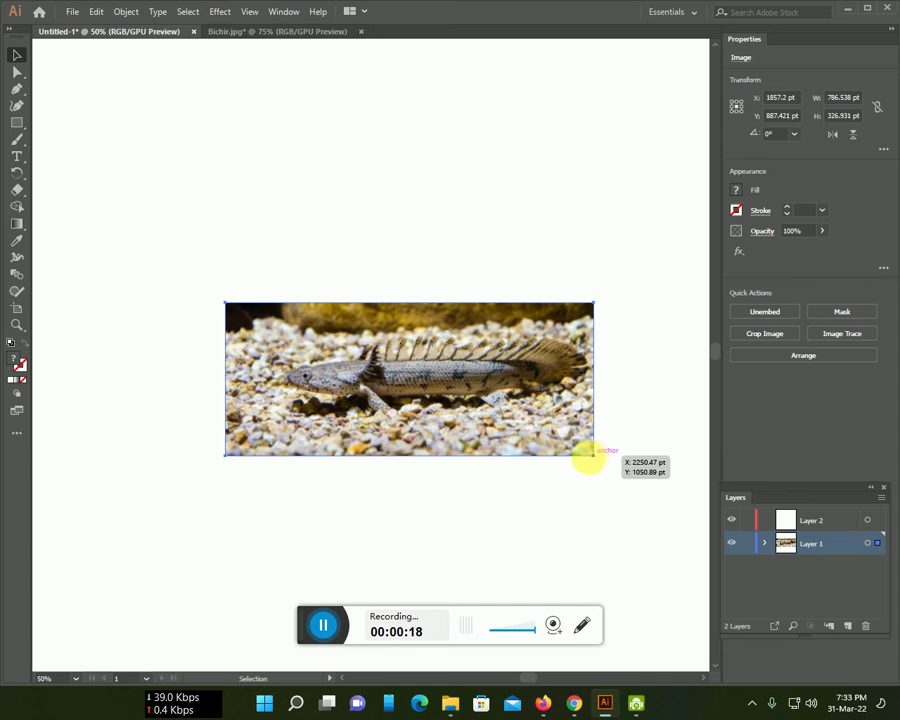
pyautogui.moveTo(594, 458); pyautogui.dragTo(696, 567)
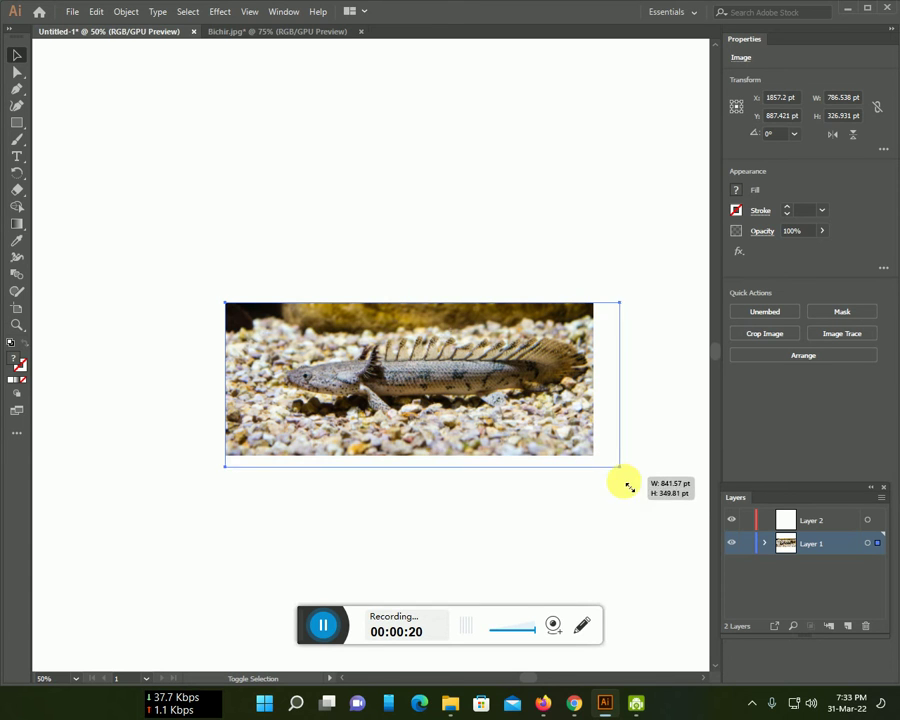
pyautogui.moveTo(511, 411); pyautogui.dragTo(386, 347)
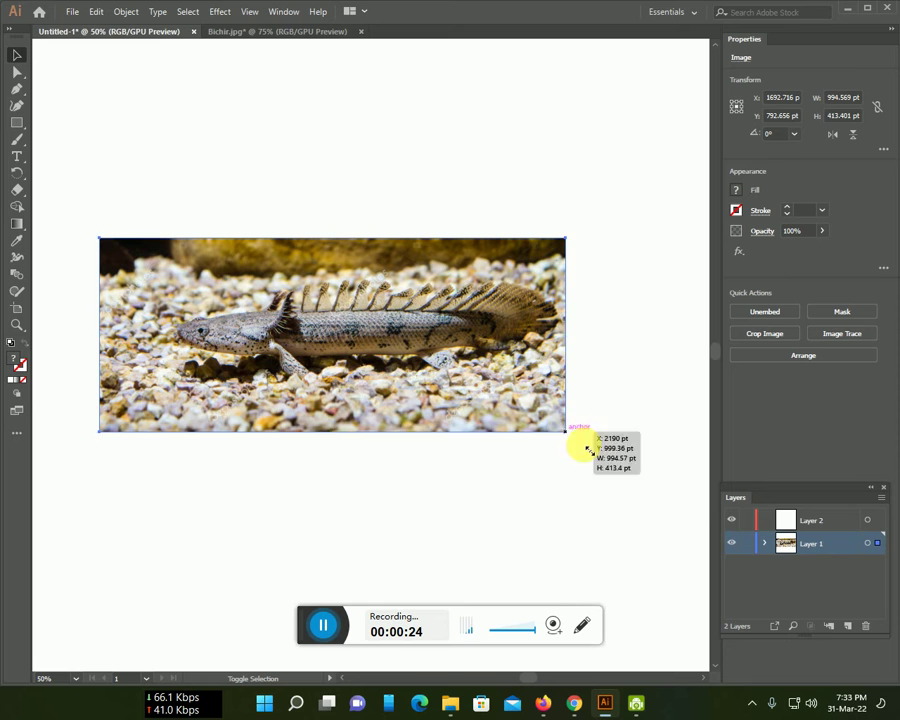
pyautogui.moveTo(565, 431); pyautogui.dragTo(649, 505)
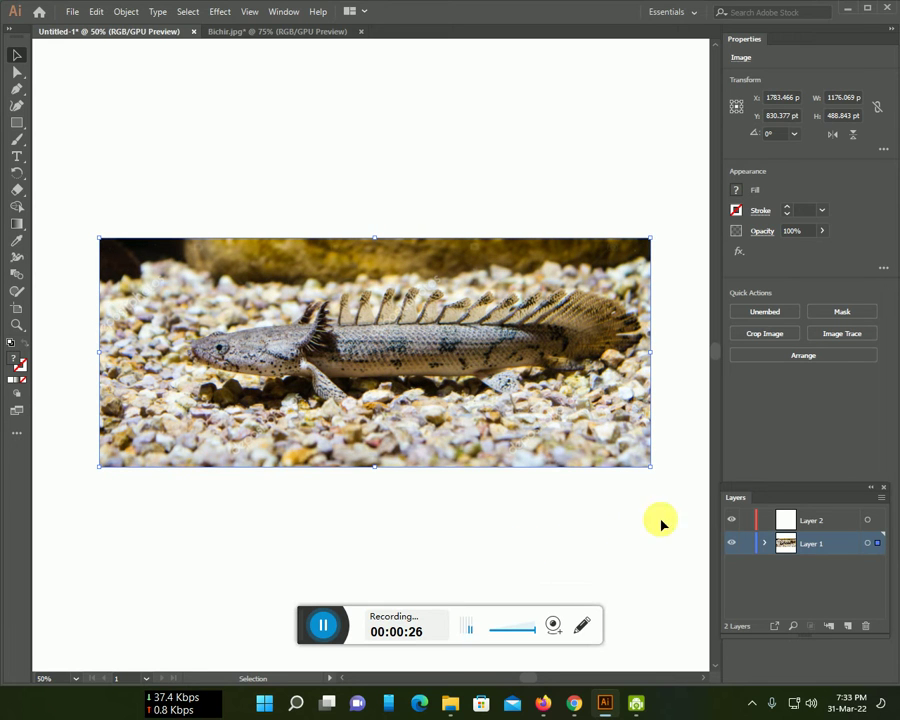
# Make Layer 1 active and fade the fish photo to 58% opacity.
pyautogui.click(746, 543)
pyautogui.click(818, 521)
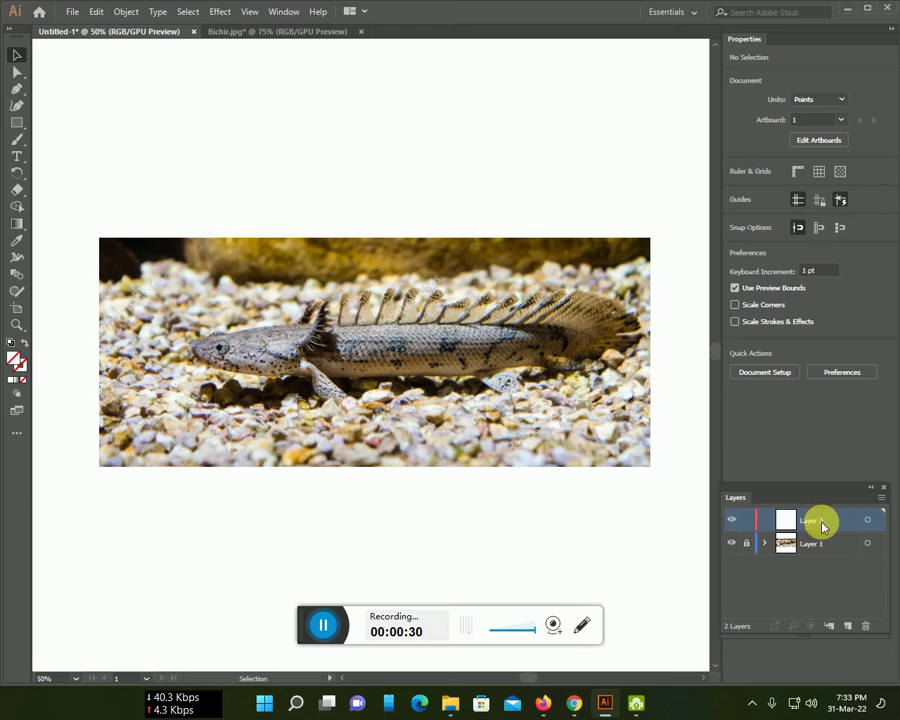
pyautogui.click(746, 543)
pyautogui.click(779, 543)
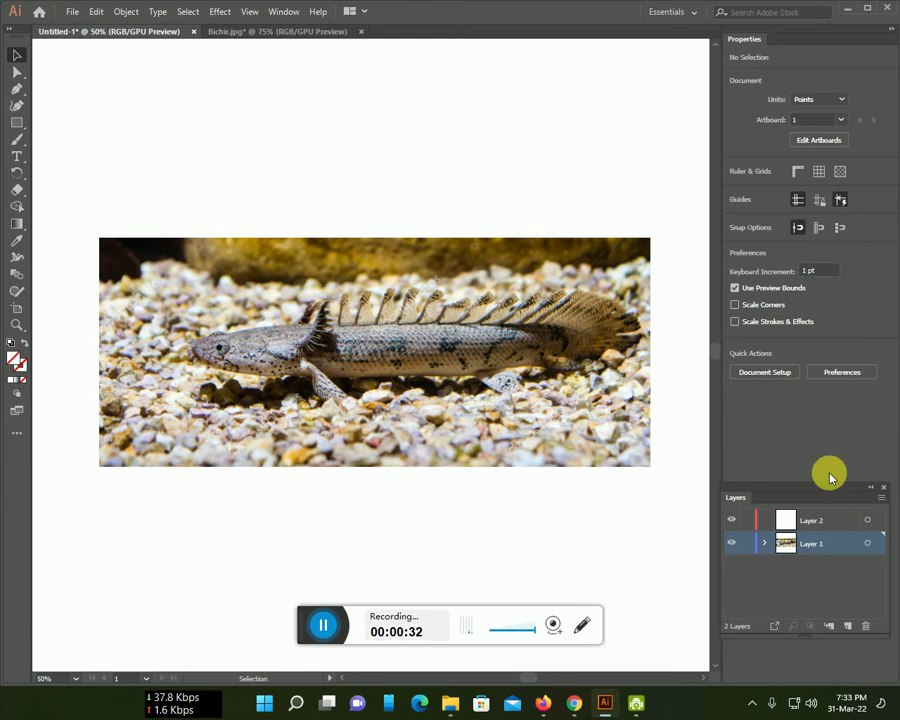
pyautogui.hotkey('ctrl', 'a')
pyautogui.click(822, 231)
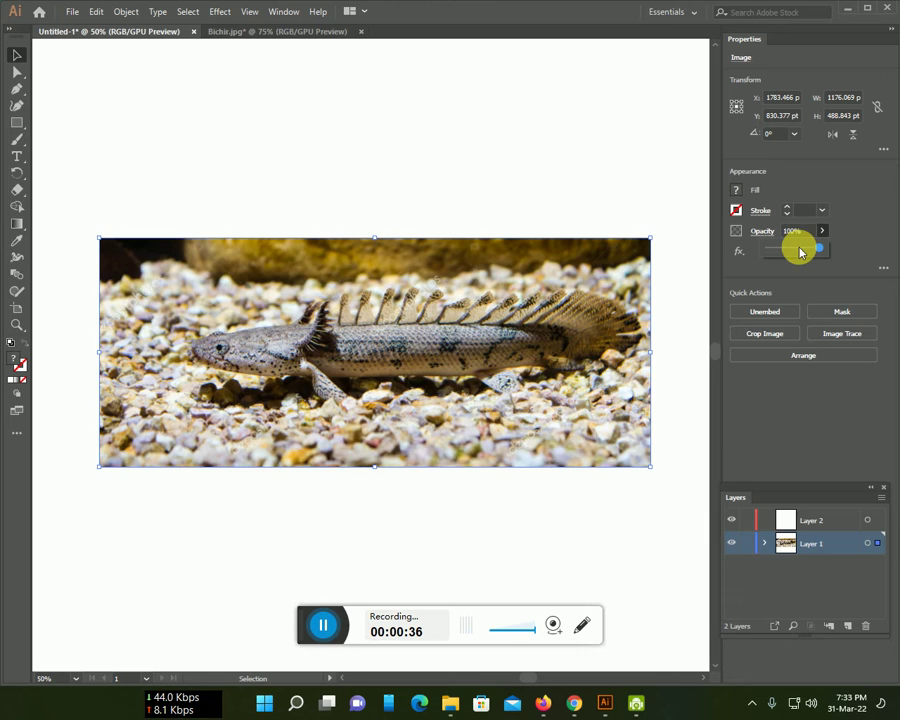
pyautogui.click(799, 251)
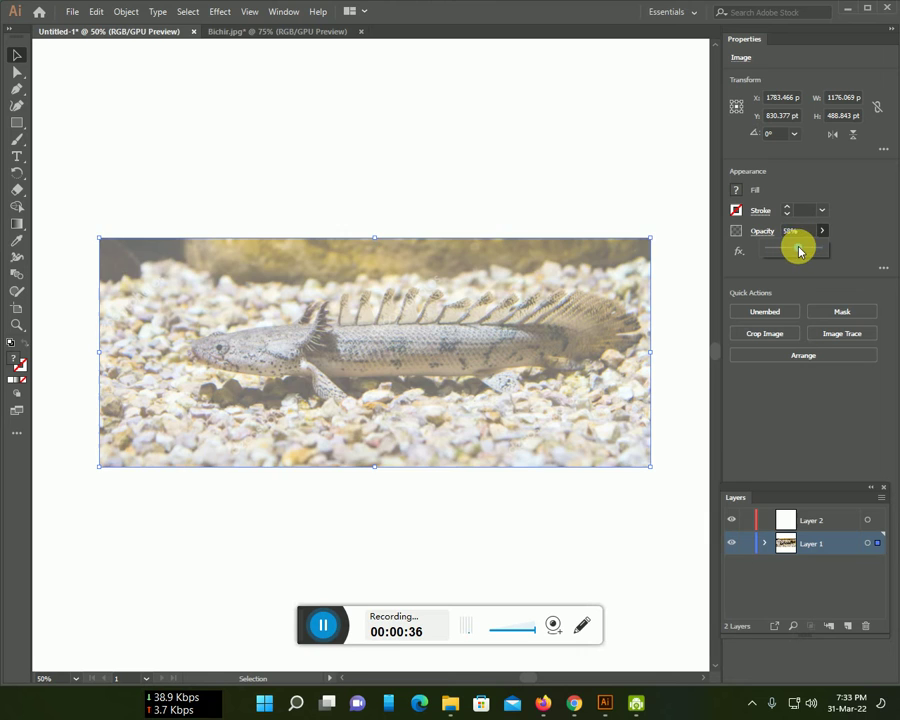
# Lock Layer 1, make Layer 2 the drawing layer, and switch to the Paintbrush.
pyautogui.click(746, 543)
pyautogui.click(848, 522)
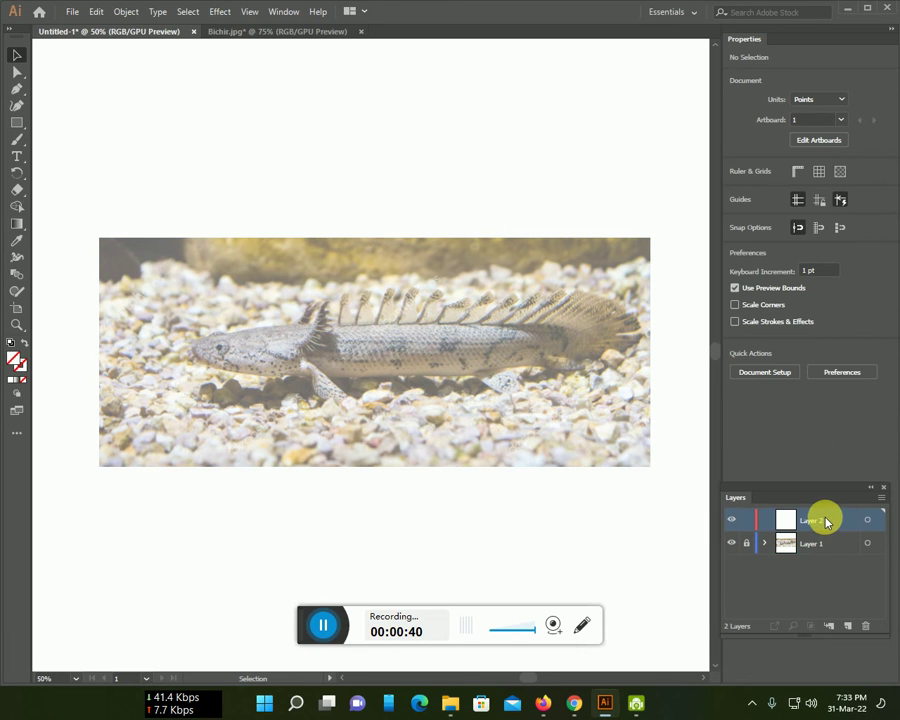
pyautogui.press('b')
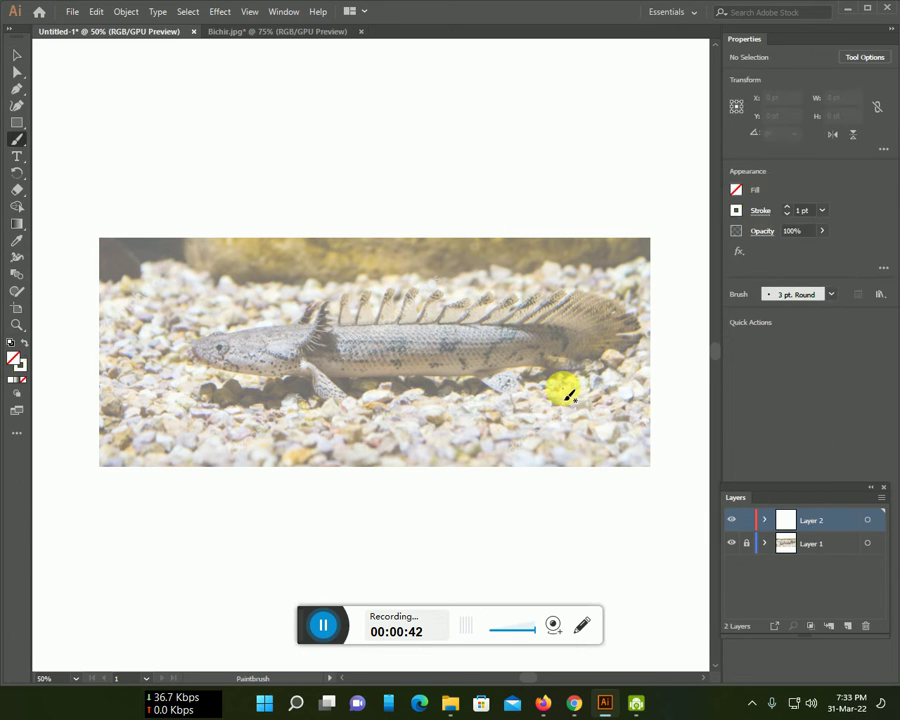
# Choose black from the Stroke swatches, leaving no fill for the Paintbrush.
pyautogui.click(737, 211)
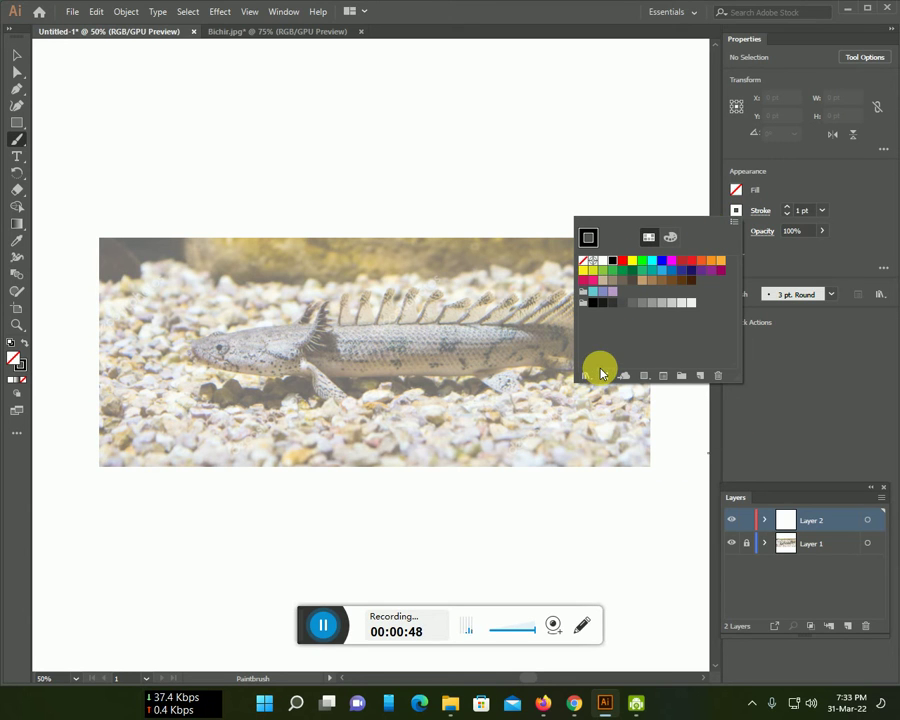
pyautogui.click(566, 482)
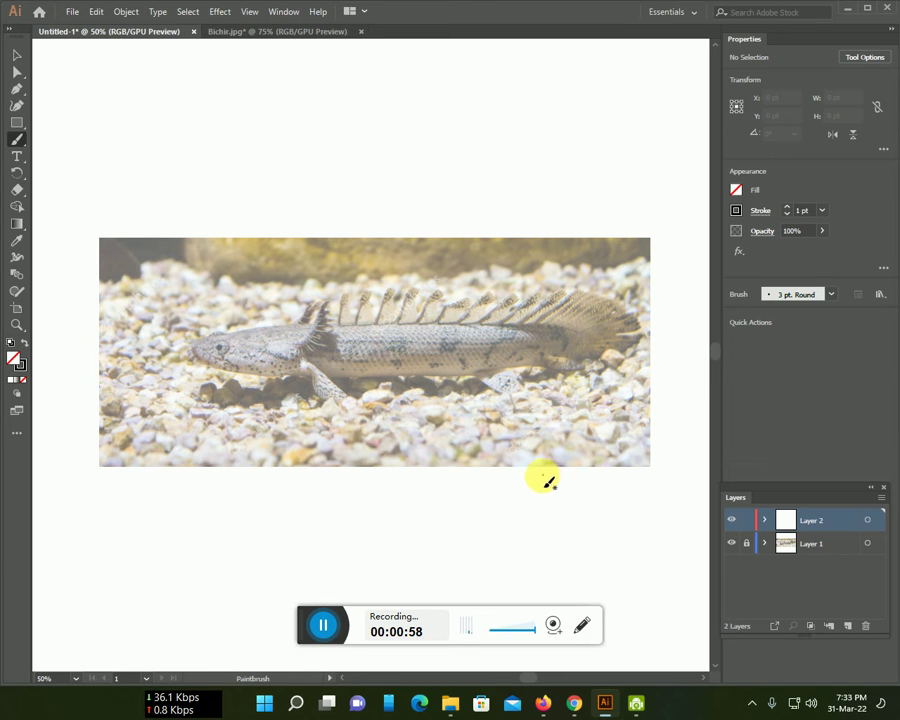
# Zoom in on the fish's head and trace its lower jaw in black.
pyautogui.scroll(3, 518, 480)
pyautogui.moveTo(328, 354)
pyautogui.mouseDown()
pyautogui.moveTo(592, 573)
pyautogui.moveTo(740, 648)
pyautogui.mouseUp()
pyautogui.moveTo(532, 528); pyautogui.dragTo(604, 532)
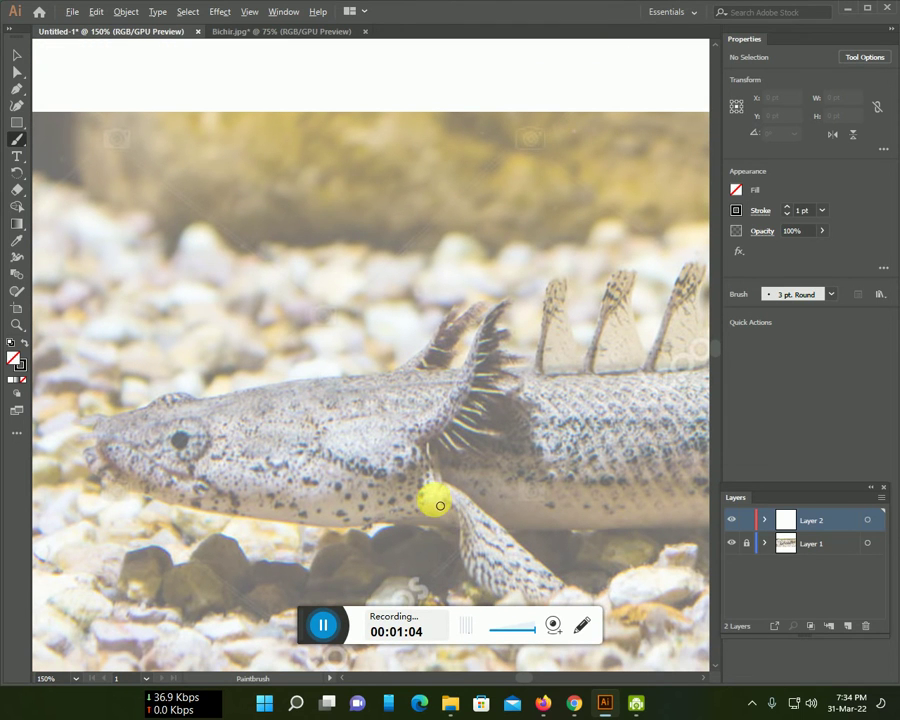
pyautogui.scroll(1, 438, 505)
pyautogui.hscroll(-3, 420, 496)
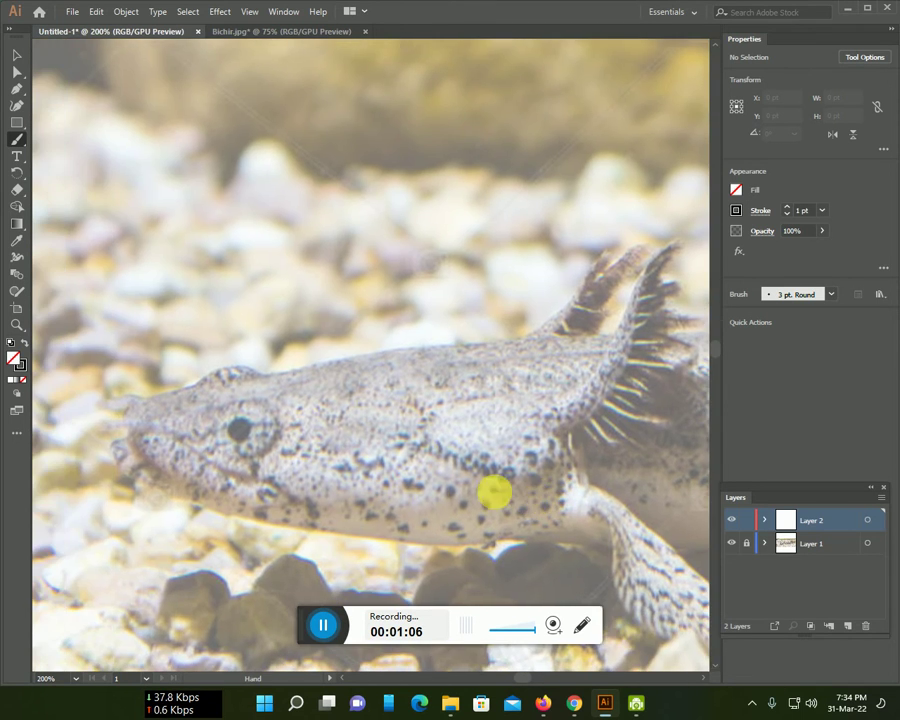
pyautogui.moveTo(118, 460)
pyautogui.mouseDown()
pyautogui.moveTo(268, 524)
pyautogui.moveTo(588, 538)
pyautogui.mouseUp()
# Trace the snout front, the top of the head along the back, the eye and the mouth line.
pyautogui.moveTo(128, 430); pyautogui.dragTo(184, 488)
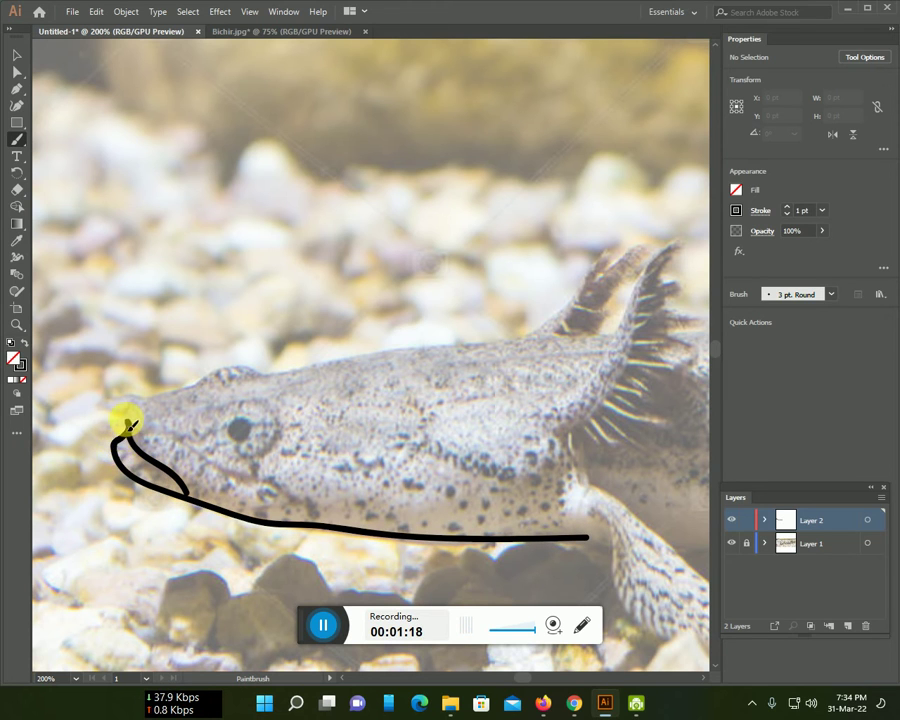
pyautogui.moveTo(137, 402); pyautogui.dragTo(170, 399)
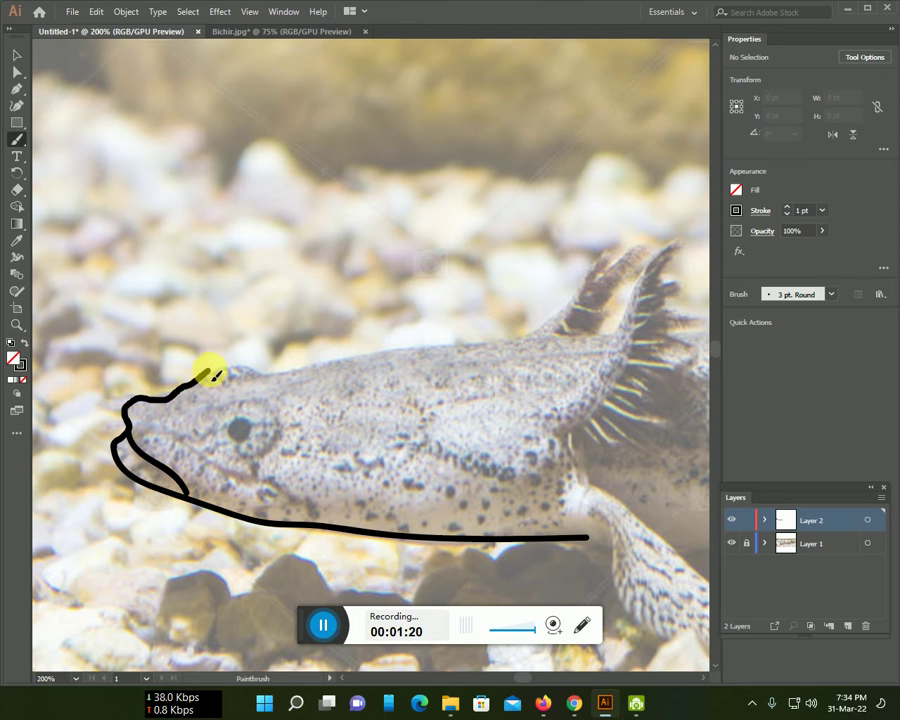
pyautogui.moveTo(262, 378); pyautogui.dragTo(518, 346)
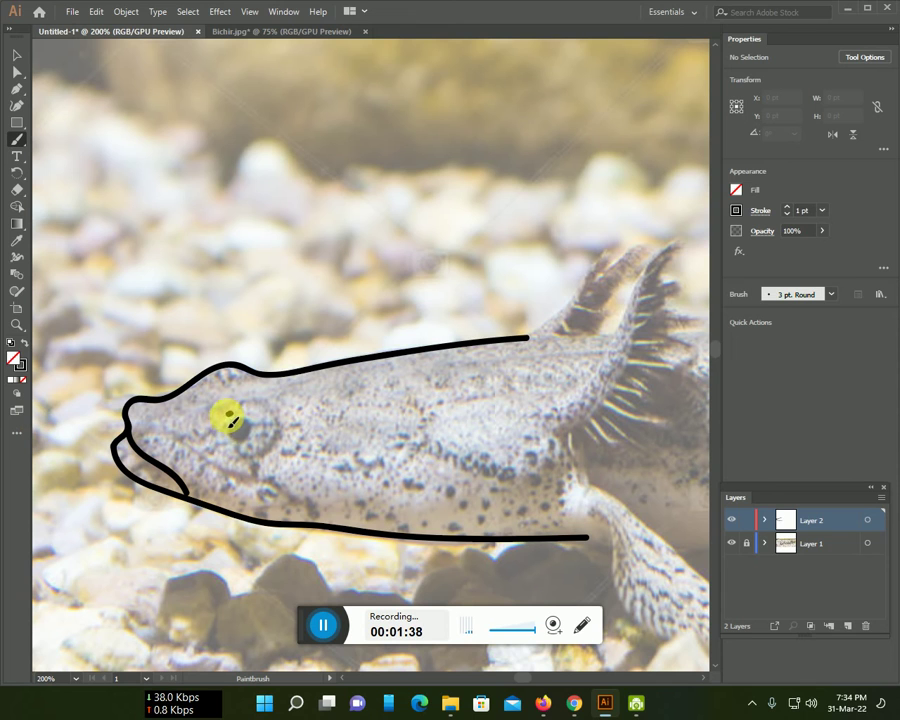
pyautogui.moveTo(232, 413); pyautogui.dragTo(256, 452)
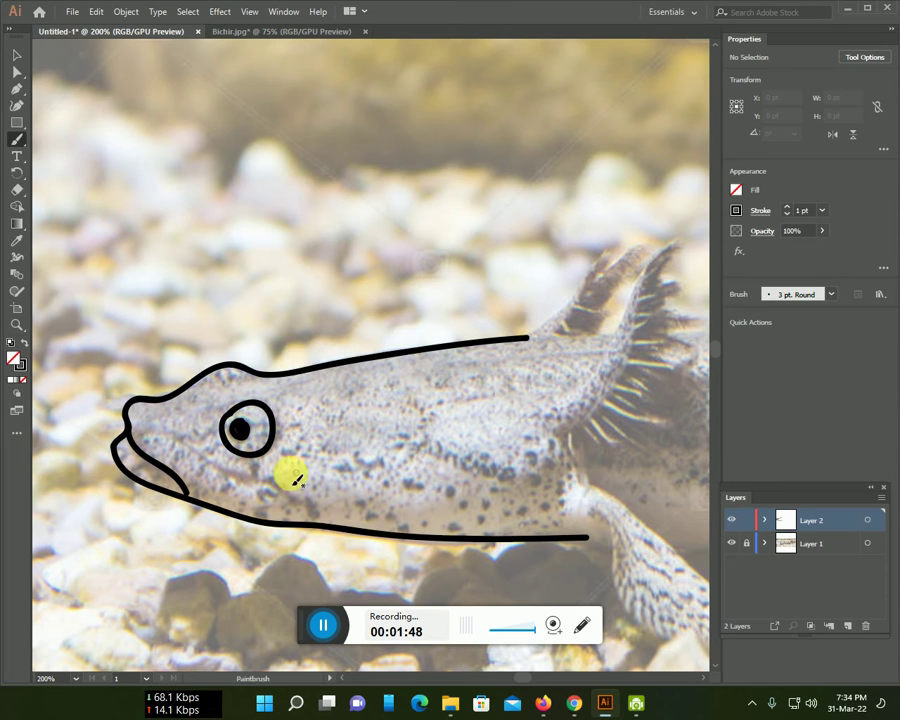
pyautogui.moveTo(177, 438)
pyautogui.mouseDown()
pyautogui.moveTo(268, 512)
pyautogui.moveTo(245, 514)
pyautogui.mouseUp()
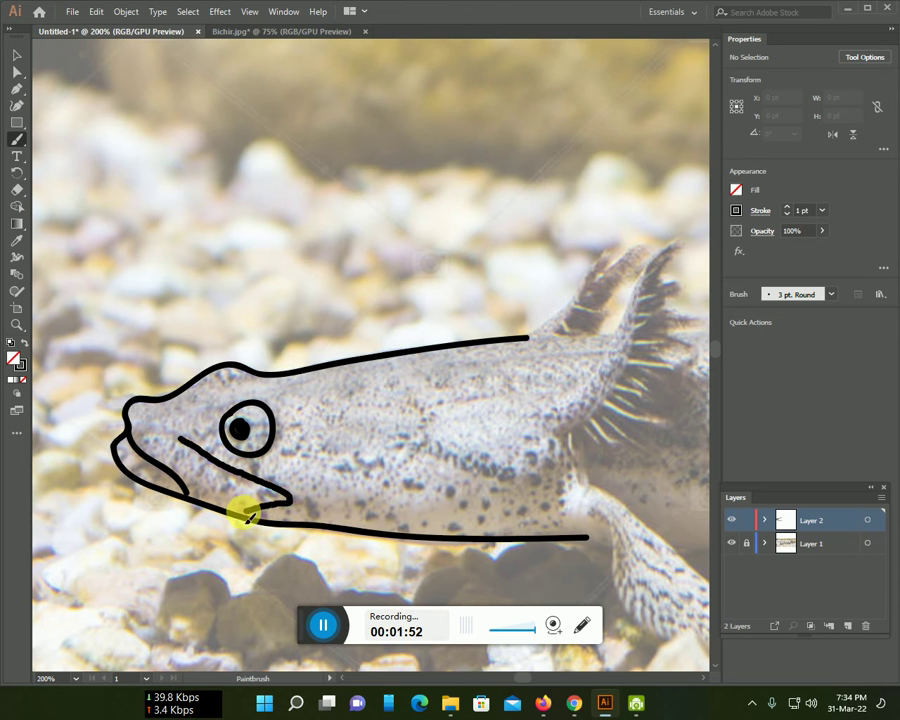
# Continue the belly line rightward and outline the pectoral fin in black.
pyautogui.moveTo(364, 484); pyautogui.dragTo(76, 374)
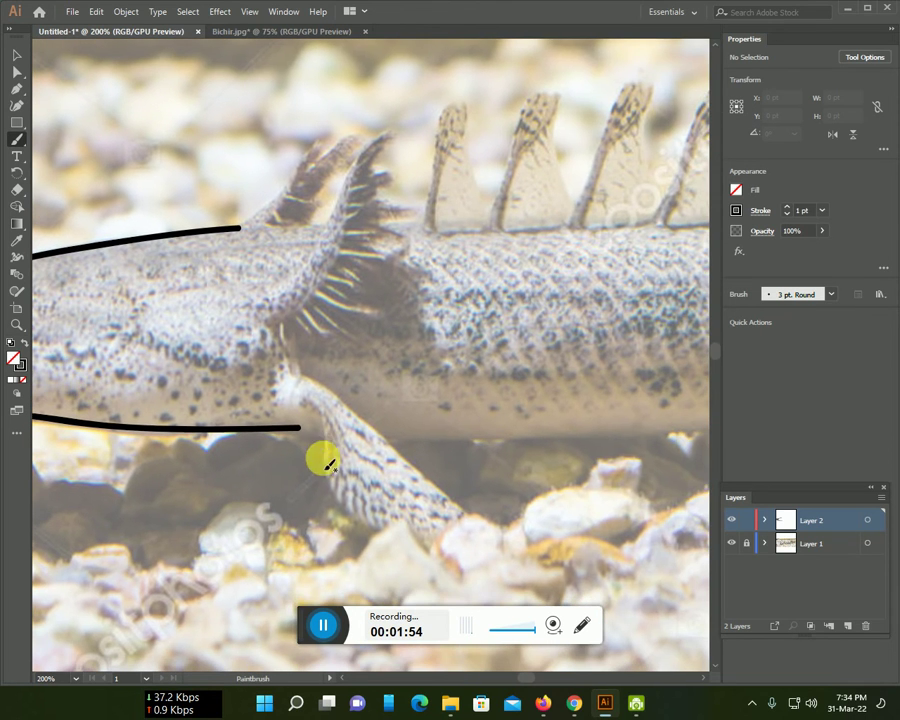
pyautogui.moveTo(394, 434); pyautogui.dragTo(690, 428)
pyautogui.moveTo(298, 376)
pyautogui.mouseDown()
pyautogui.moveTo(344, 396)
pyautogui.moveTo(463, 514)
pyautogui.moveTo(398, 527)
pyautogui.moveTo(352, 513)
pyautogui.moveTo(328, 446)
pyautogui.moveTo(299, 426)
pyautogui.mouseUp()
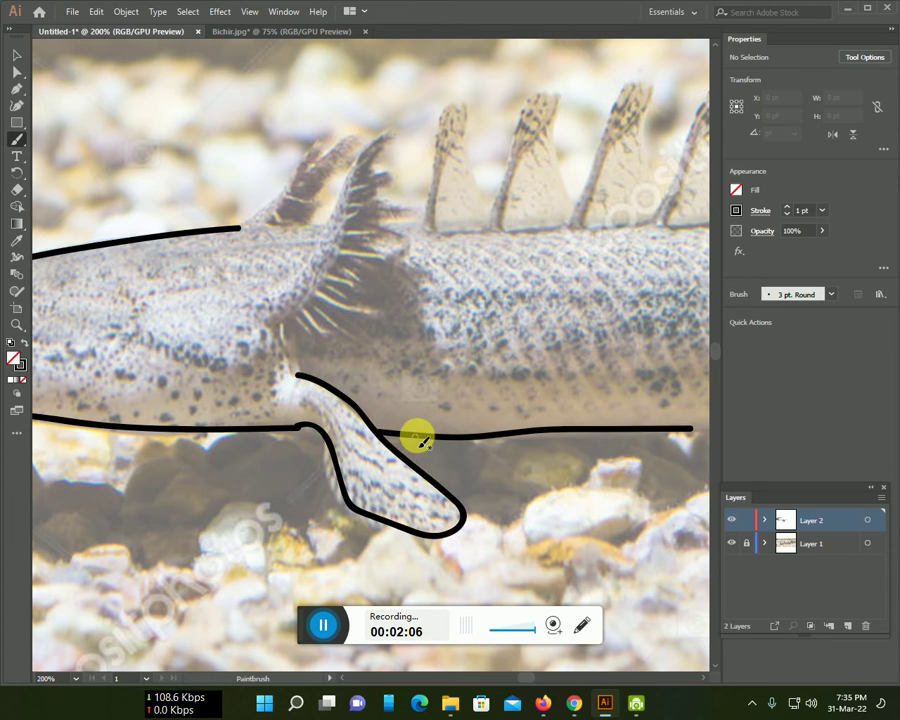
pyautogui.scroll(3, 420, 435)
pyautogui.scroll(2, 397, 461)
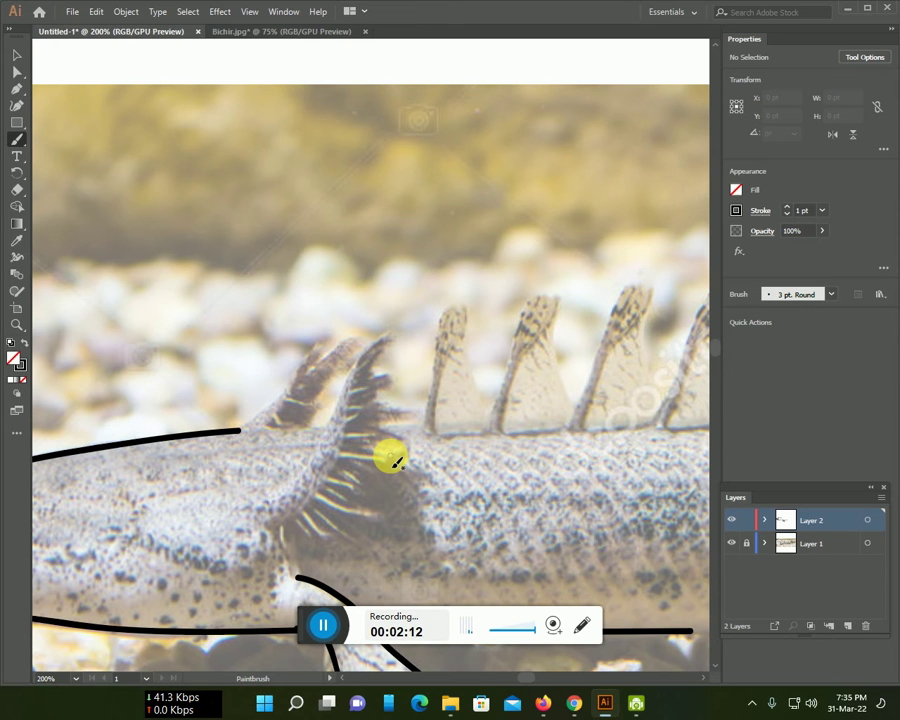
# Trace the first dorsal fin spines as a zigzag with the back line beneath them.
pyautogui.moveTo(243, 431)
pyautogui.mouseDown()
pyautogui.moveTo(351, 344)
pyautogui.moveTo(300, 424)
pyautogui.moveTo(316, 420)
pyautogui.moveTo(368, 345)
pyautogui.moveTo(390, 426)
pyautogui.moveTo(428, 424)
pyautogui.moveTo(453, 323)
pyautogui.mouseUp()
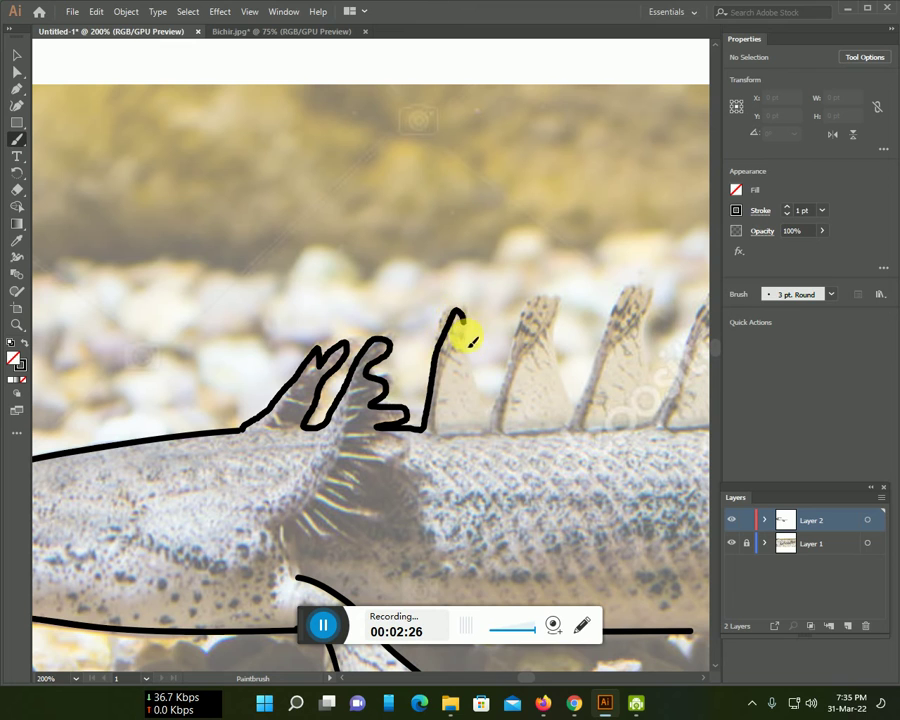
pyautogui.moveTo(492, 421)
pyautogui.mouseDown()
pyautogui.moveTo(518, 315)
pyautogui.moveTo(545, 300)
pyautogui.mouseUp()
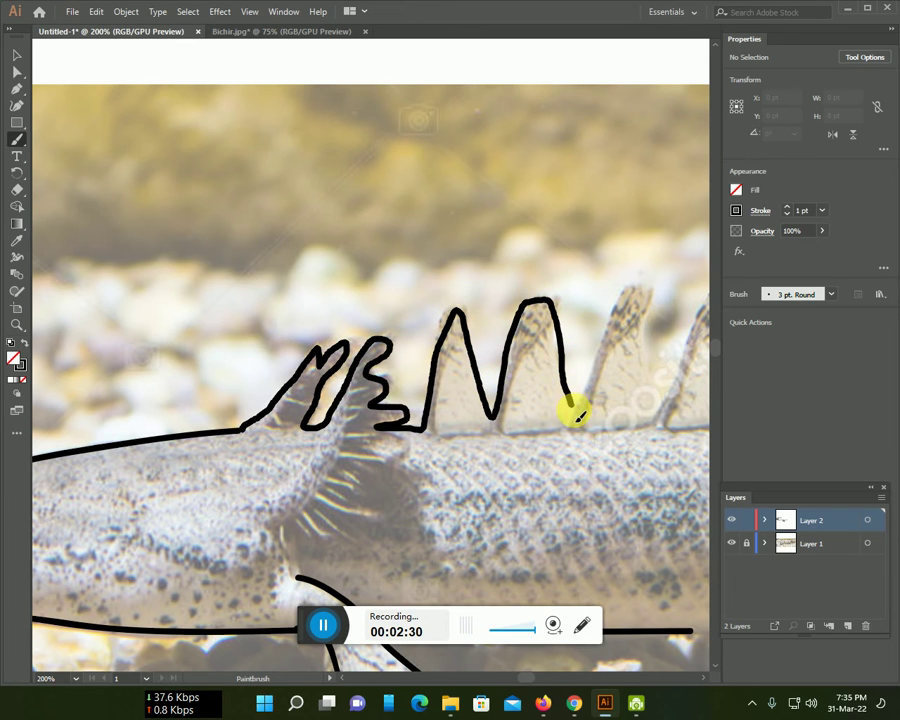
pyautogui.moveTo(582, 408)
pyautogui.mouseDown()
pyautogui.moveTo(630, 296)
pyautogui.moveTo(651, 374)
pyautogui.moveTo(688, 322)
pyautogui.mouseUp()
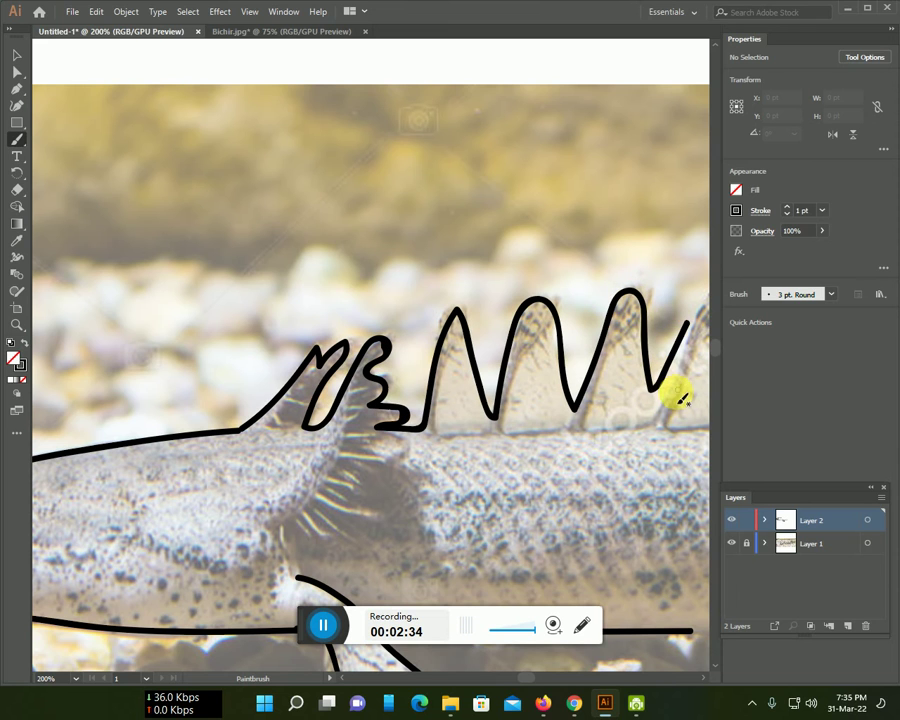
pyautogui.moveTo(413, 430)
pyautogui.mouseDown()
pyautogui.moveTo(638, 423)
pyautogui.moveTo(234, 424)
pyautogui.moveTo(594, 432)
pyautogui.mouseUp()
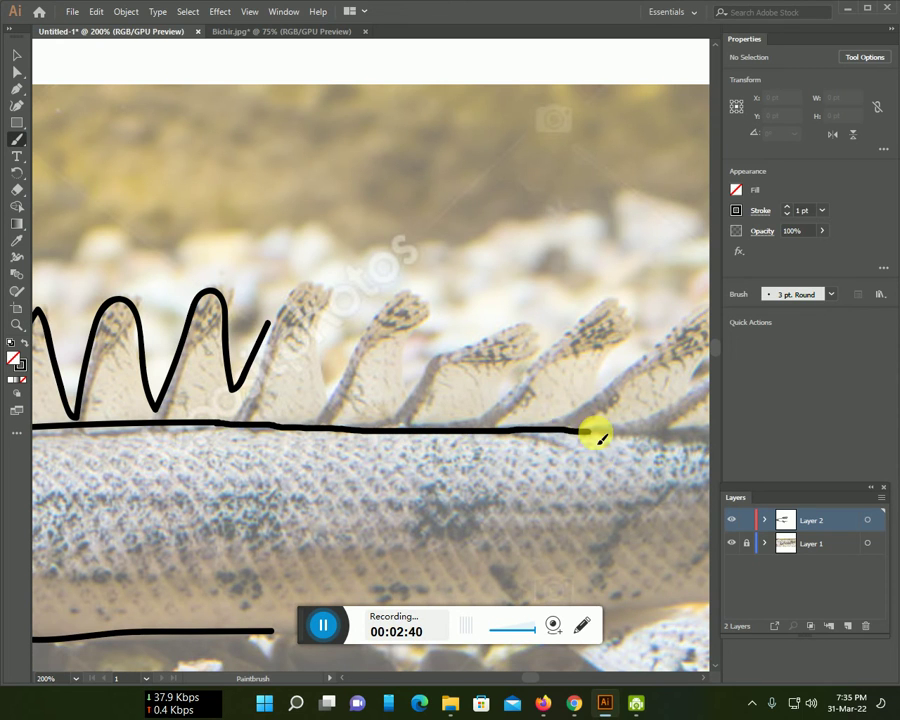
pyautogui.moveTo(268, 322)
pyautogui.mouseDown()
pyautogui.moveTo(310, 296)
pyautogui.moveTo(326, 382)
pyautogui.moveTo(397, 305)
pyautogui.moveTo(412, 362)
pyautogui.moveTo(468, 328)
pyautogui.moveTo(520, 362)
pyautogui.moveTo(512, 392)
pyautogui.moveTo(596, 306)
pyautogui.moveTo(592, 376)
pyautogui.moveTo(660, 350)
pyautogui.moveTo(675, 325)
pyautogui.mouseUp()
# Carry the dorsal zigzag and back outline to the tail and trace the tail's upper edge.
pyautogui.moveTo(645, 410); pyautogui.dragTo(240, 402)
pyautogui.moveTo(290, 328)
pyautogui.mouseDown()
pyautogui.moveTo(352, 314)
pyautogui.moveTo(310, 366)
pyautogui.moveTo(416, 320)
pyautogui.moveTo(423, 350)
pyautogui.moveTo(528, 292)
pyautogui.moveTo(645, 318)
pyautogui.mouseUp()
pyautogui.moveTo(597, 370); pyautogui.dragTo(237, 366)
pyautogui.moveTo(272, 318)
pyautogui.mouseDown()
pyautogui.moveTo(320, 314)
pyautogui.moveTo(404, 370)
pyautogui.moveTo(464, 430)
pyautogui.moveTo(380, 474)
pyautogui.mouseUp()
pyautogui.scroll(-3, 385, 468)
# Draw the belly line under the tail, loop around the rear belly fin, and join them.
pyautogui.moveTo(62, 466)
pyautogui.mouseDown()
pyautogui.moveTo(206, 476)
pyautogui.moveTo(201, 438)
pyautogui.moveTo(408, 402)
pyautogui.moveTo(470, 362)
pyautogui.moveTo(458, 328)
pyautogui.mouseUp()
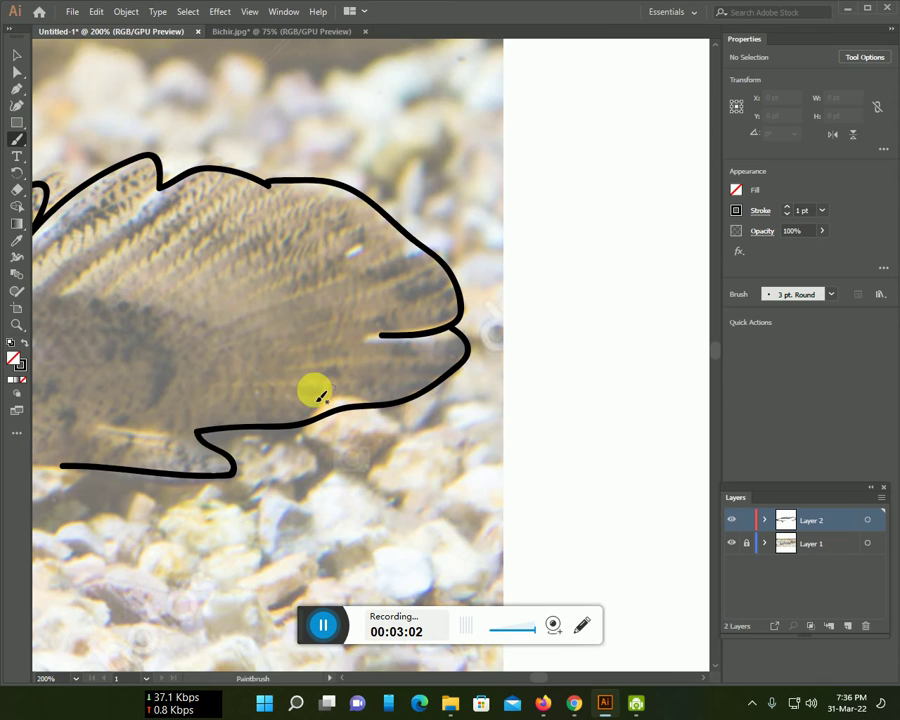
pyautogui.moveTo(316, 388); pyautogui.dragTo(477, 324)
pyautogui.moveTo(386, 322)
pyautogui.mouseDown()
pyautogui.moveTo(251, 318)
pyautogui.moveTo(236, 338)
pyautogui.mouseUp()
pyautogui.moveTo(292, 405)
pyautogui.mouseDown()
pyautogui.moveTo(235, 428)
pyautogui.moveTo(161, 402)
pyautogui.moveTo(120, 366)
pyautogui.moveTo(596, 332)
pyautogui.mouseUp()
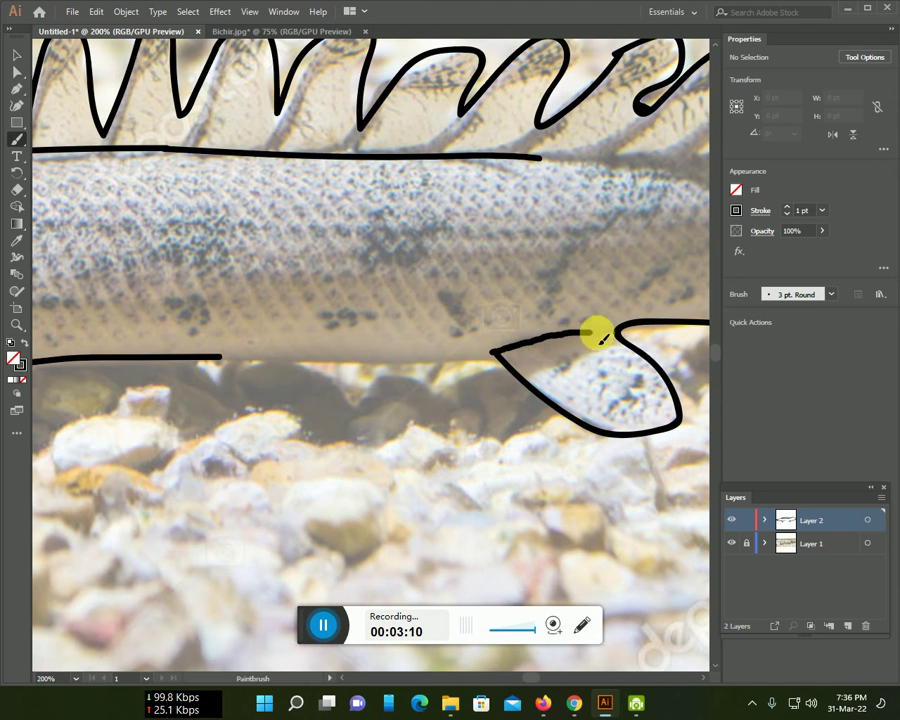
pyautogui.moveTo(222, 358)
pyautogui.mouseDown()
pyautogui.moveTo(462, 363)
pyautogui.moveTo(483, 355)
pyautogui.mouseUp()
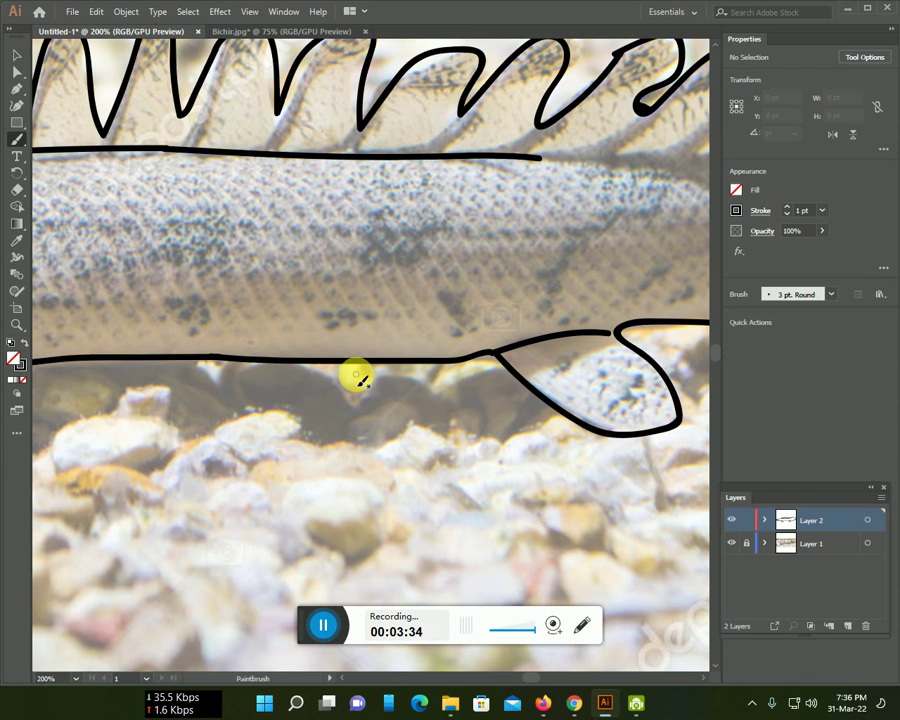
pyautogui.scroll(-2, 200, 360)
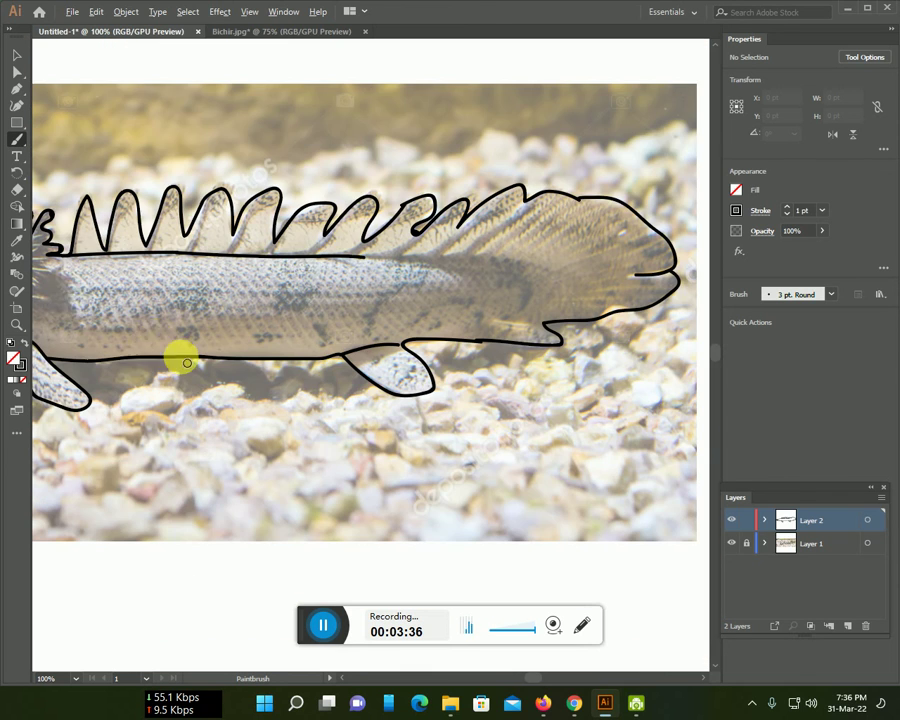
# Zoom out to 66.67% and draw a short stroke joining the dorsal fin base into the body.
pyautogui.scroll(-1, 69, 297)
pyautogui.moveTo(110, 320)
pyautogui.mouseDown()
pyautogui.moveTo(176, 344)
pyautogui.moveTo(410, 352)
pyautogui.mouseUp()
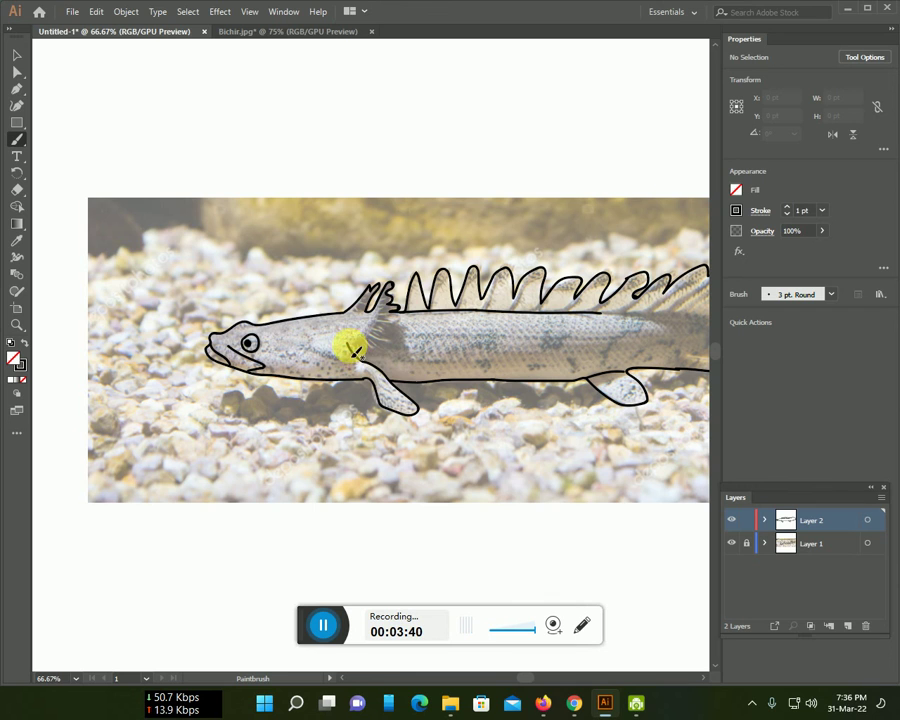
pyautogui.moveTo(382, 294); pyautogui.dragTo(396, 346)
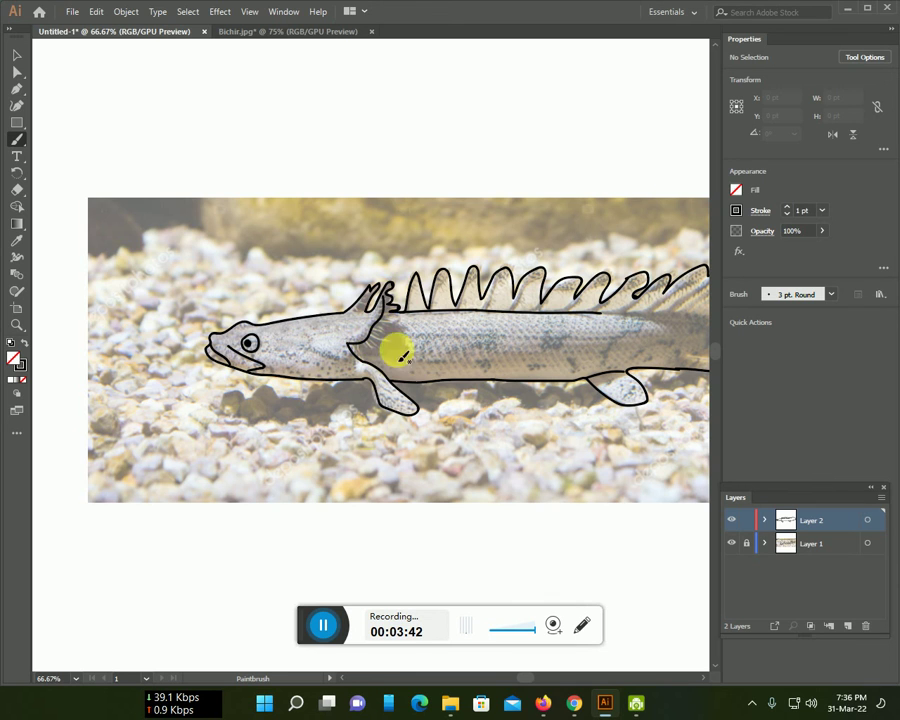